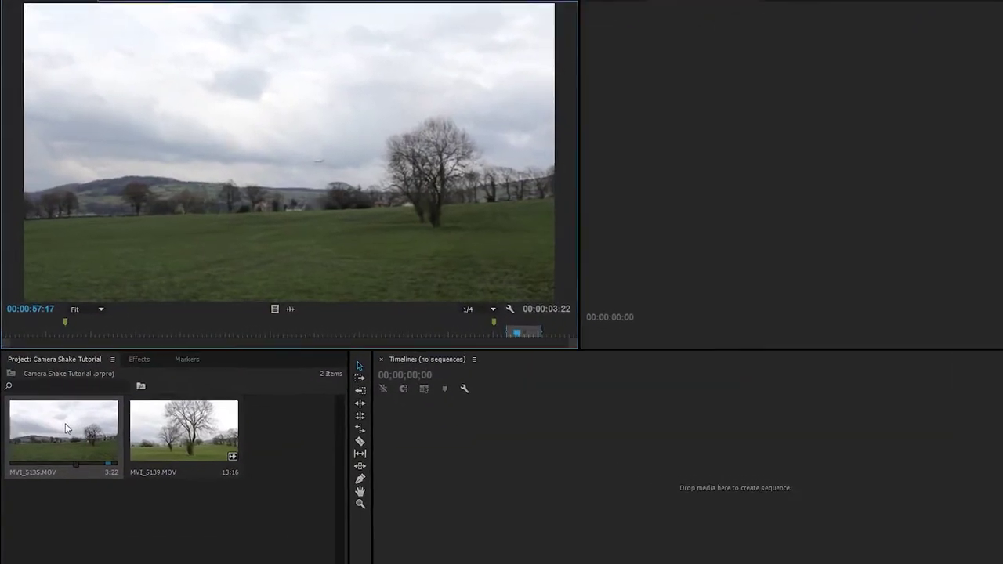
Create a new sequence from the MVI_5135.MOV field clip and fit it to the timeline.
{"action": "right_click", "coordinate": [66, 416]}
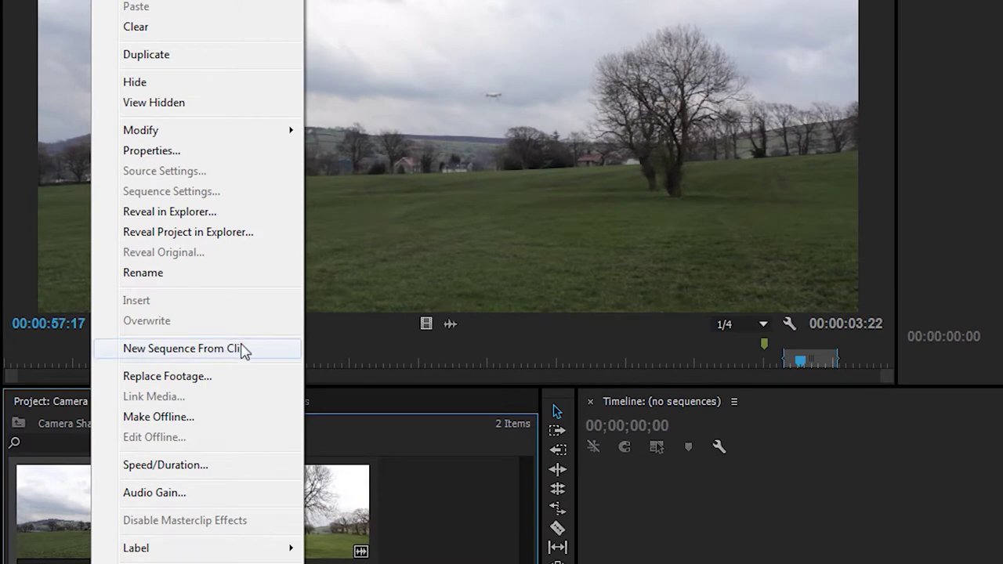
{"action": "left_click", "coordinate": [258, 350]}
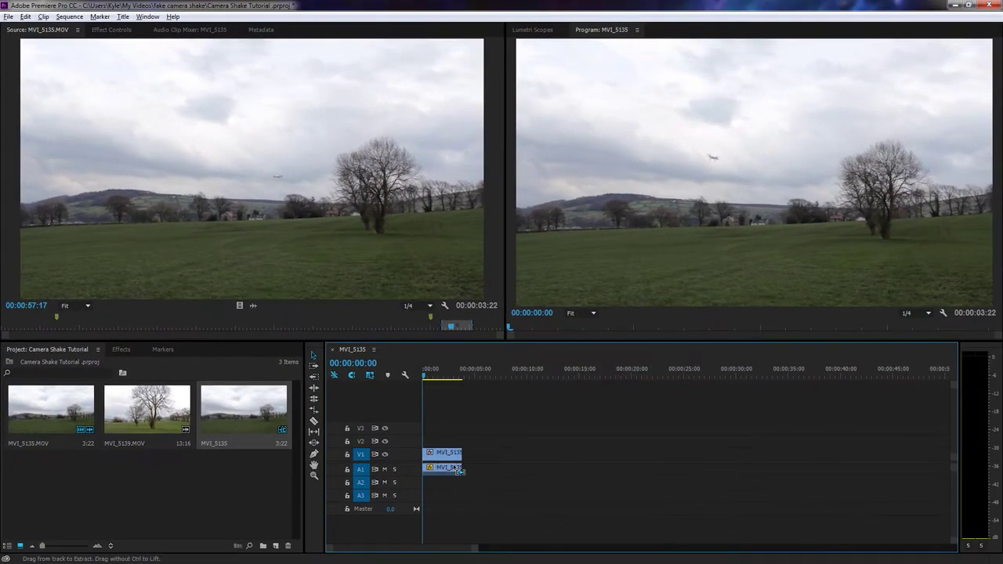
{"action": "key", "text": "backslash"}
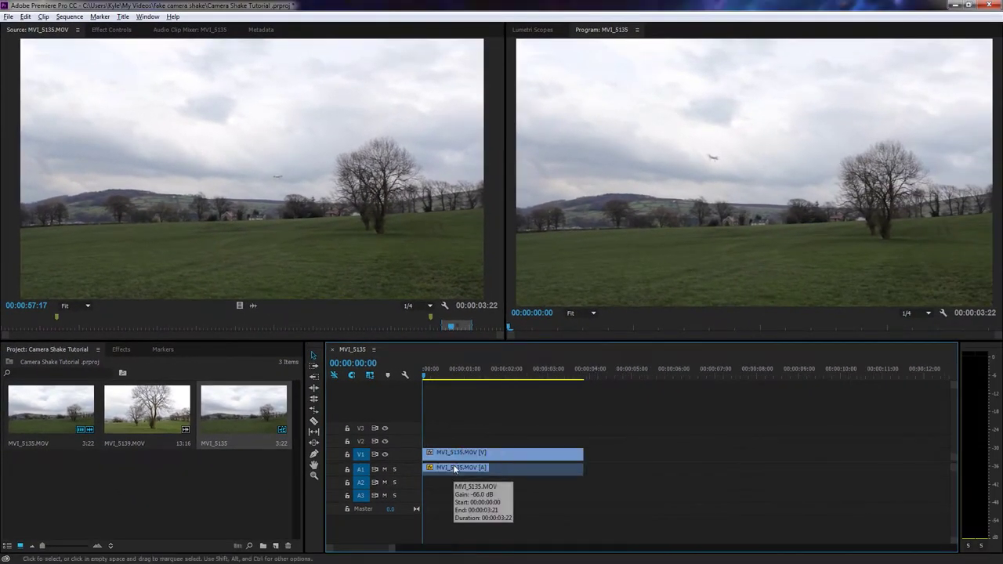
{"action": "scroll", "coordinate": [401, 455], "scroll_direction": "up", "scroll_amount": 5}
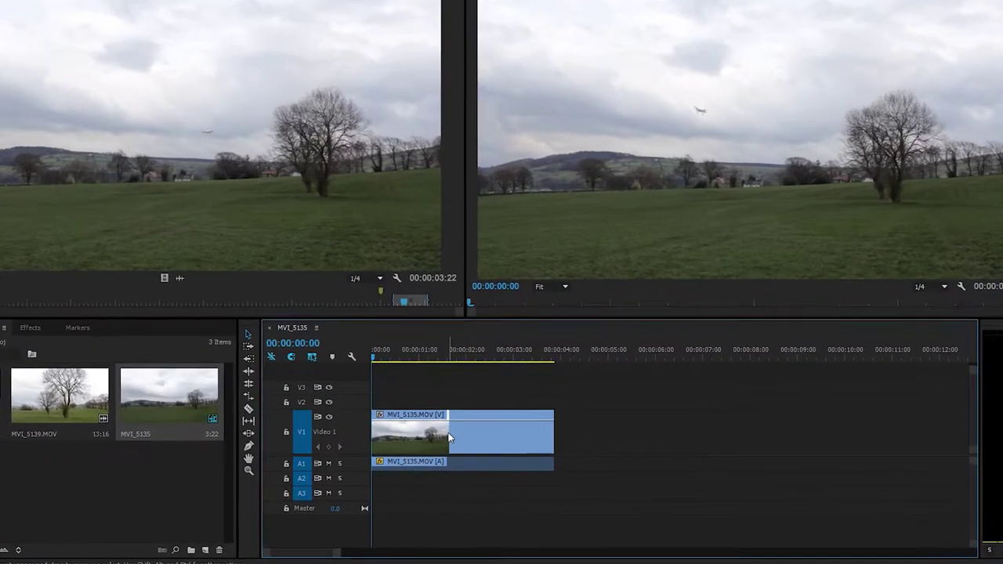
Nest the timeline clip as Nested Sequence 09 and open the nest.
{"action": "right_click", "coordinate": [491, 446]}
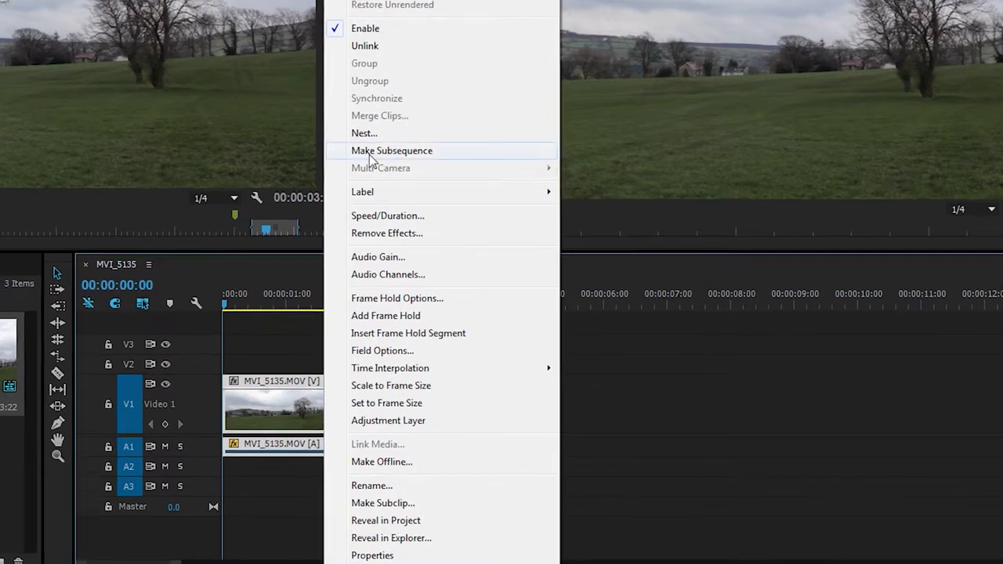
{"action": "left_click", "coordinate": [381, 130]}
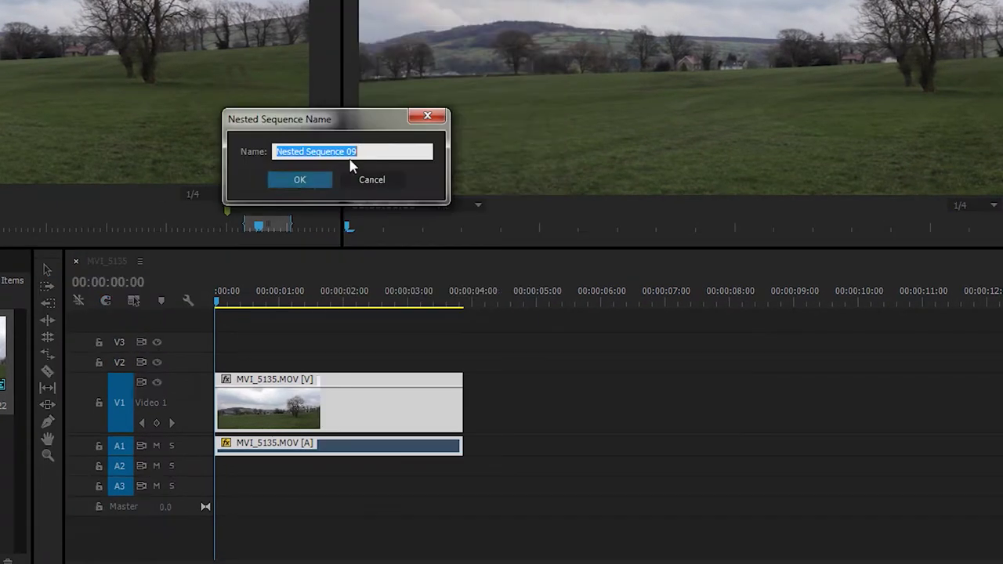
{"action": "left_click", "coordinate": [300, 180]}
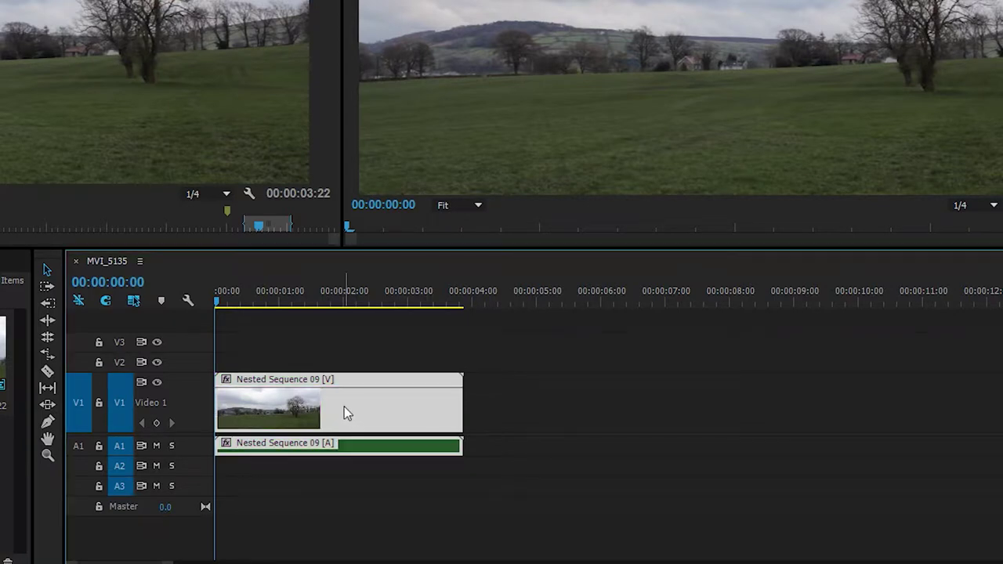
{"action": "double_click", "coordinate": [345, 410]}
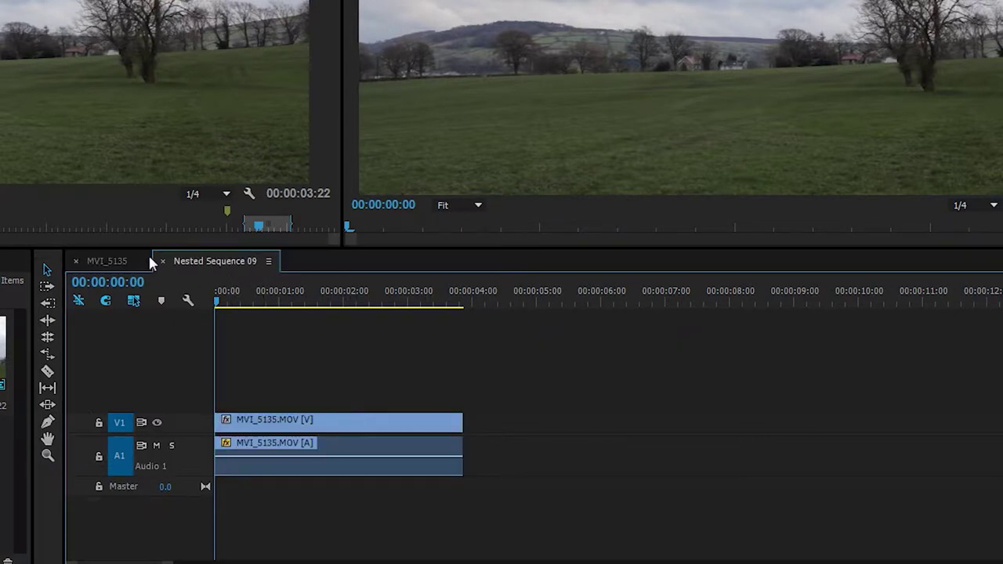
Check the nested clip in the MVI_5135 sequence, then go back to Nested Sequence 09.
{"action": "left_click", "coordinate": [113, 260]}
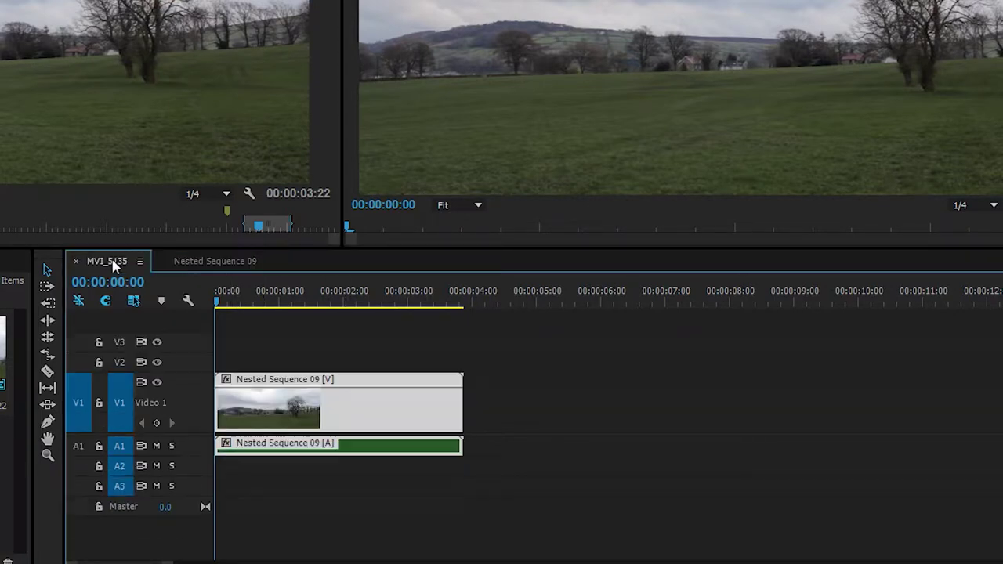
{"action": "left_click", "coordinate": [208, 262]}
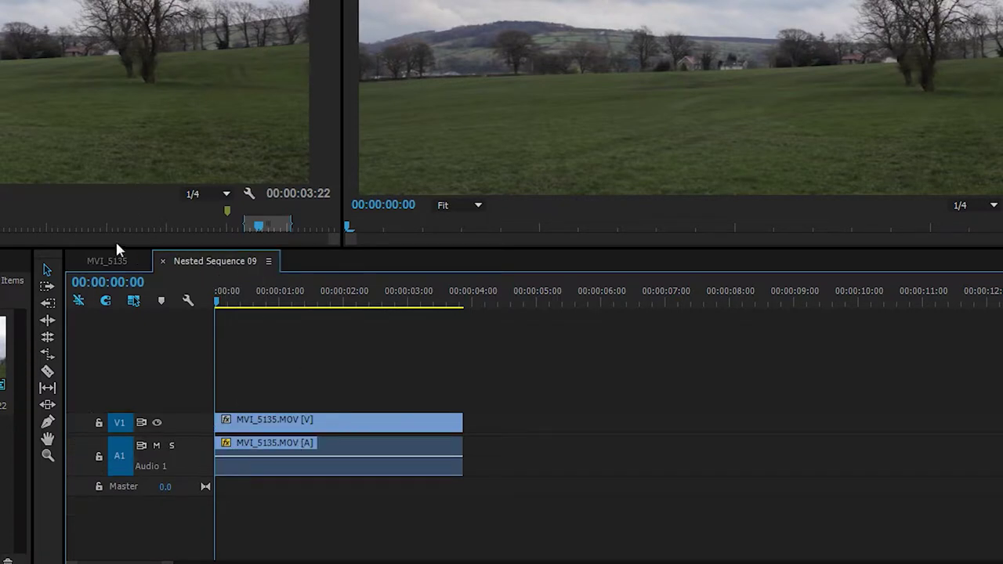
{"action": "left_click", "coordinate": [108, 261]}
{"action": "left_click", "coordinate": [363, 432]}
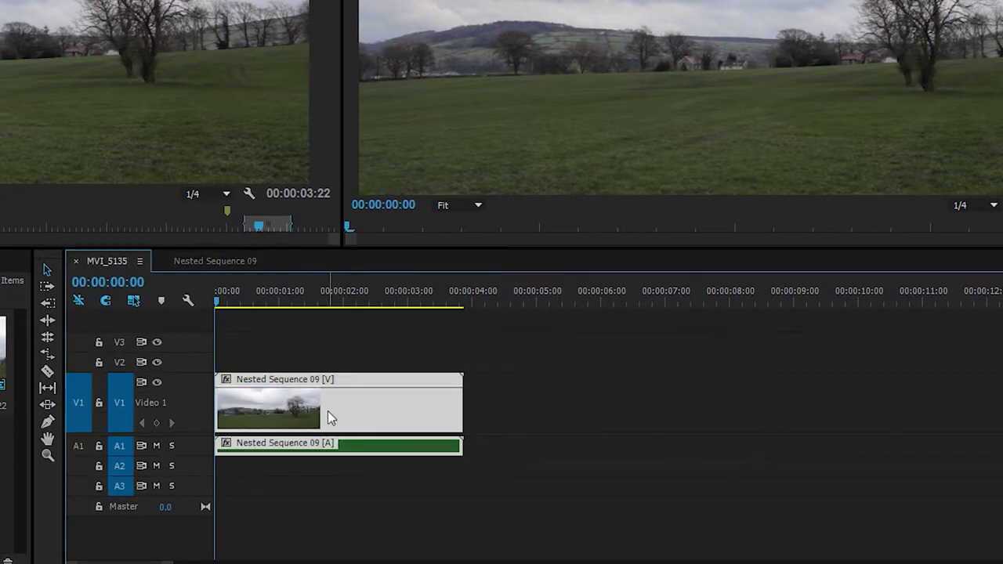
{"action": "left_click", "coordinate": [328, 411]}
{"action": "left_click", "coordinate": [522, 391]}
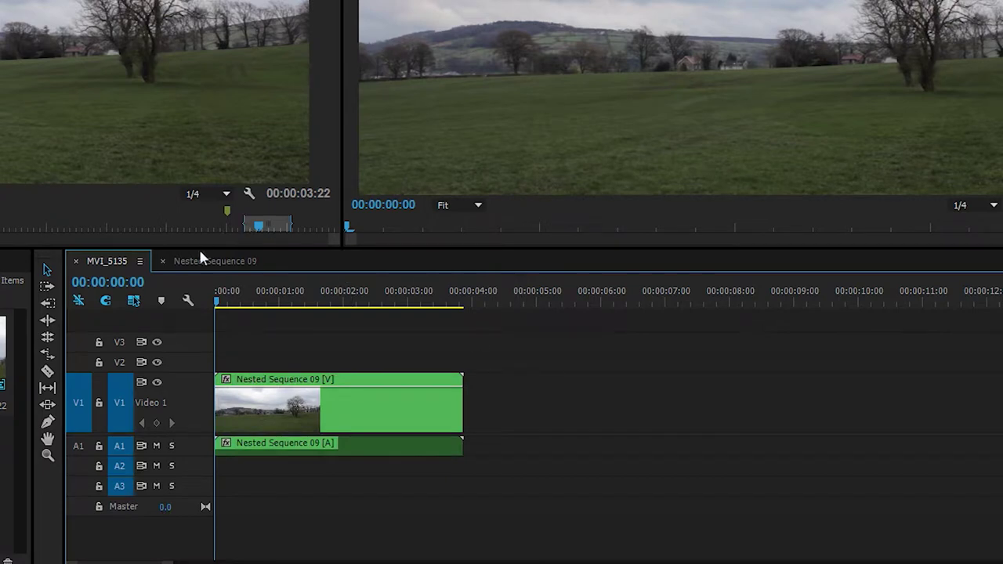
{"action": "left_click", "coordinate": [207, 261]}
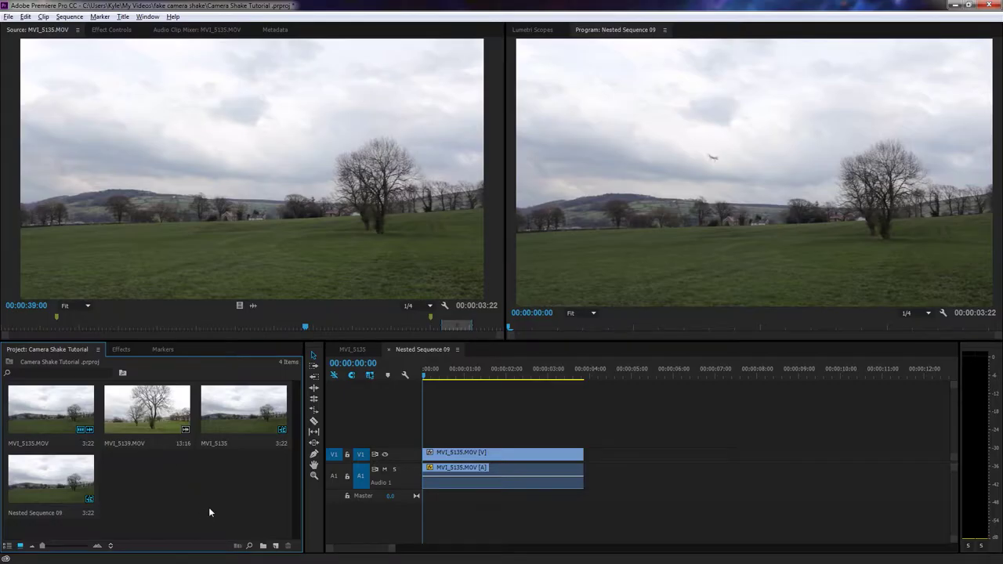
Preview the MVI_5139.MOV tree clip and mark its out point at 5:09.
{"action": "double_click", "coordinate": [145, 426]}
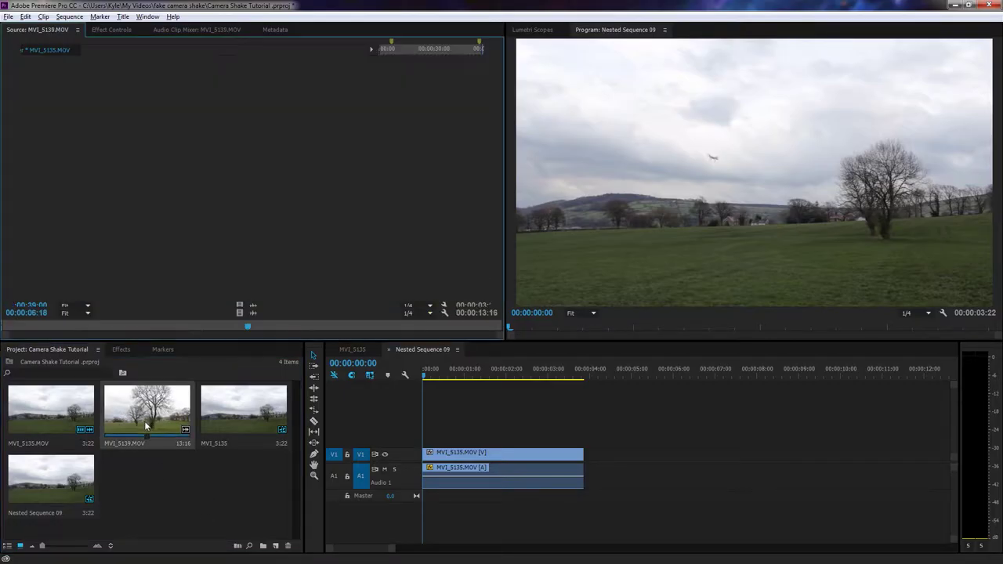
{"action": "key", "text": "Home"}
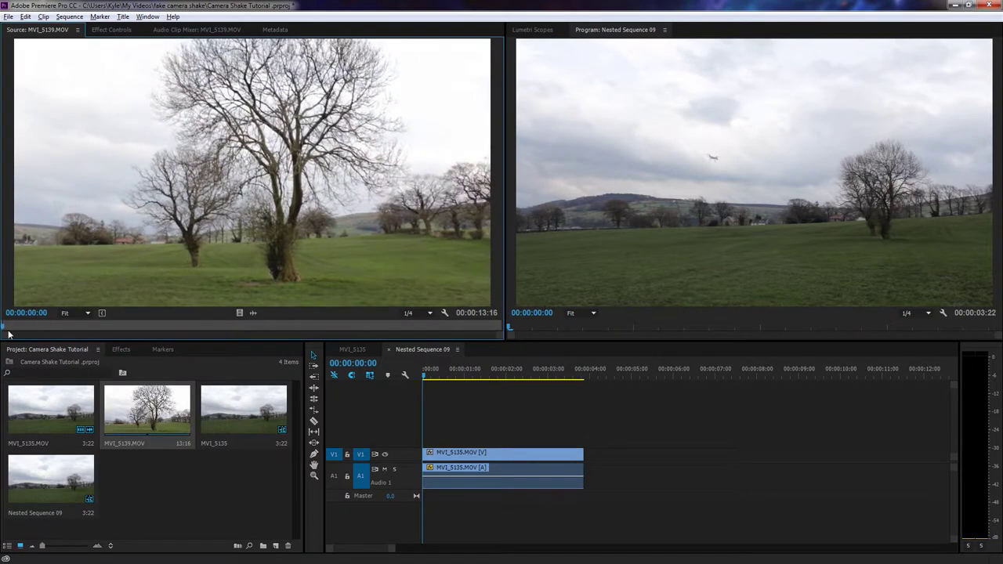
{"action": "key", "text": "space"}
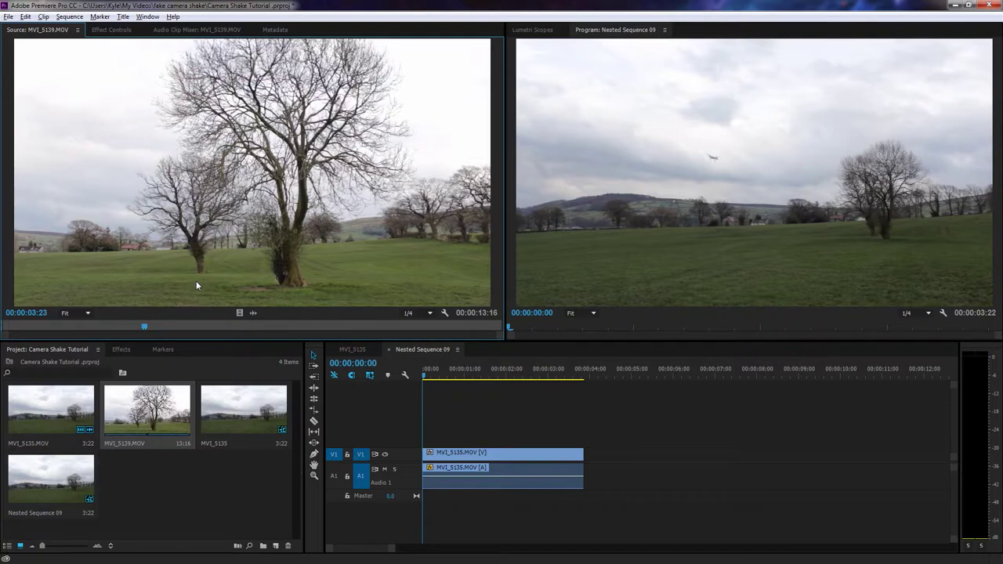
{"action": "key", "text": "space"}
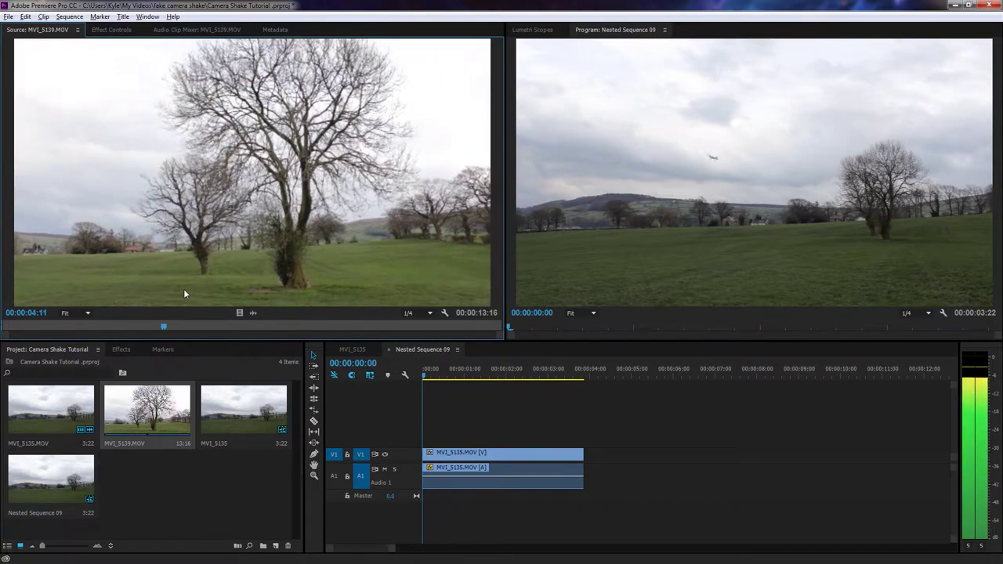
{"action": "key", "text": "o"}
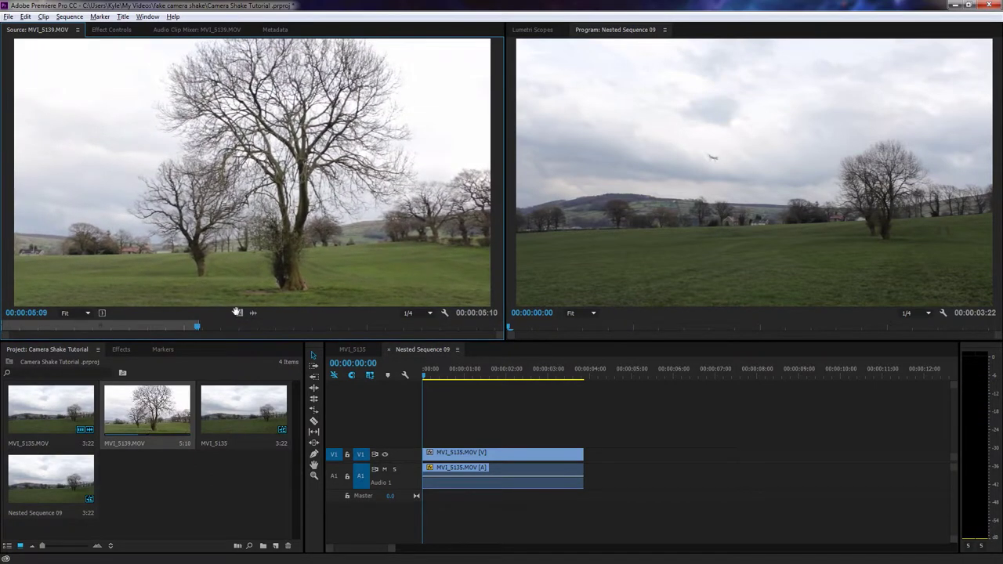
Place the tree clip on V2 above the field clip, trimmed to match its length.
{"action": "left_click_drag", "start_coordinate": [238, 312], "coordinate": [424, 441]}
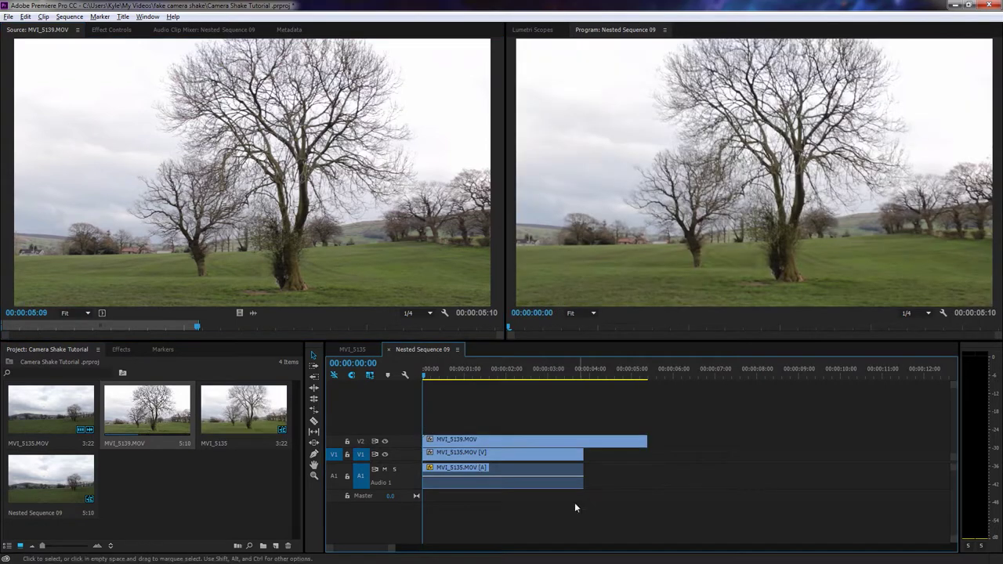
{"action": "left_click_drag", "start_coordinate": [649, 443], "coordinate": [584, 442]}
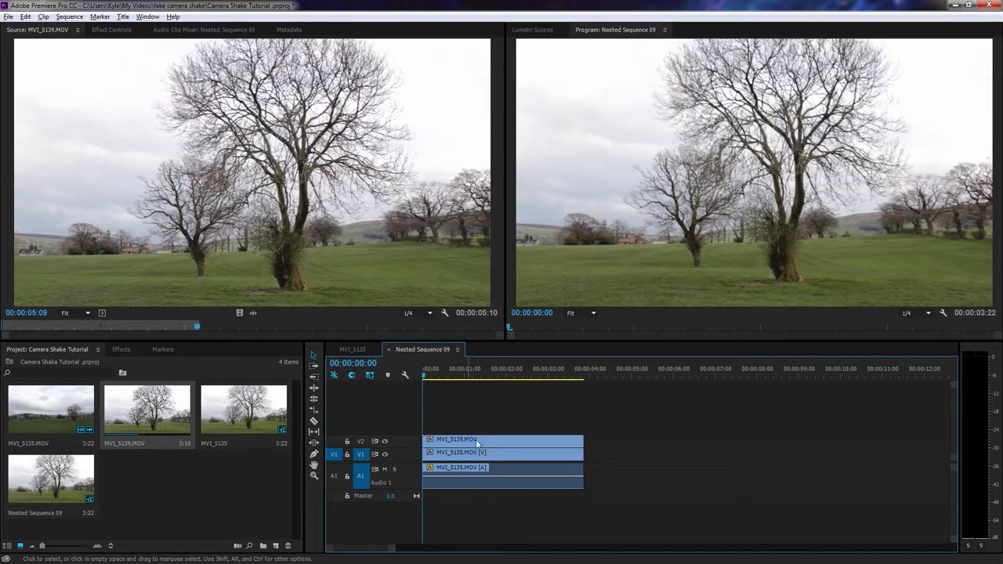
{"action": "left_click", "coordinate": [481, 374]}
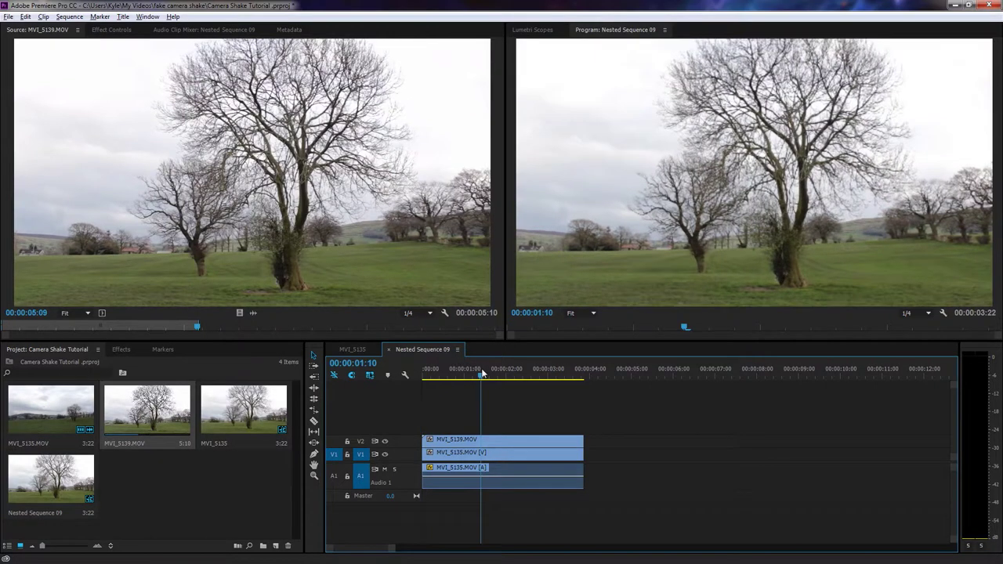
Select the V2 tree clip and hide V2 briefly to preview the field clip.
{"action": "left_click", "coordinate": [490, 442]}
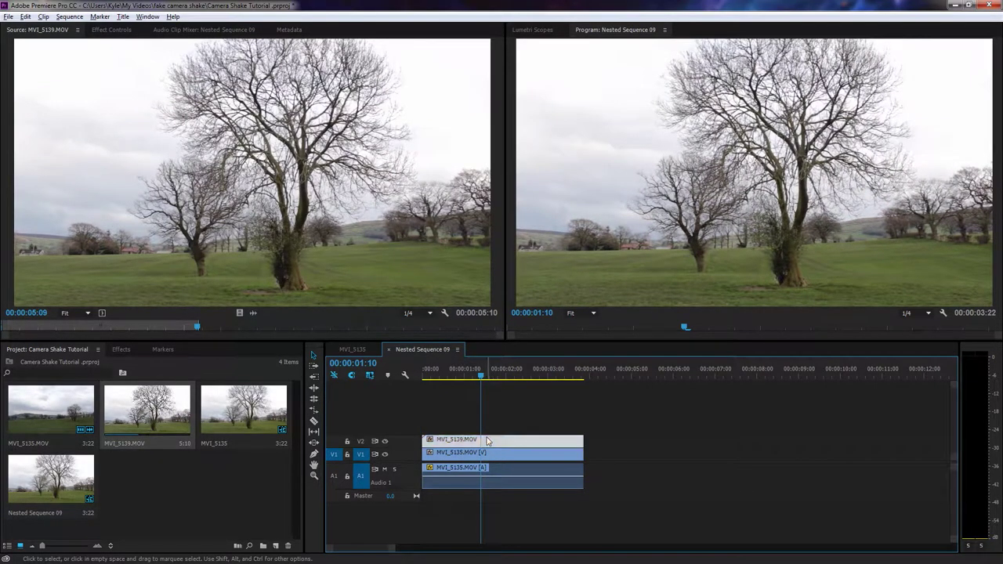
{"action": "left_click", "coordinate": [385, 442]}
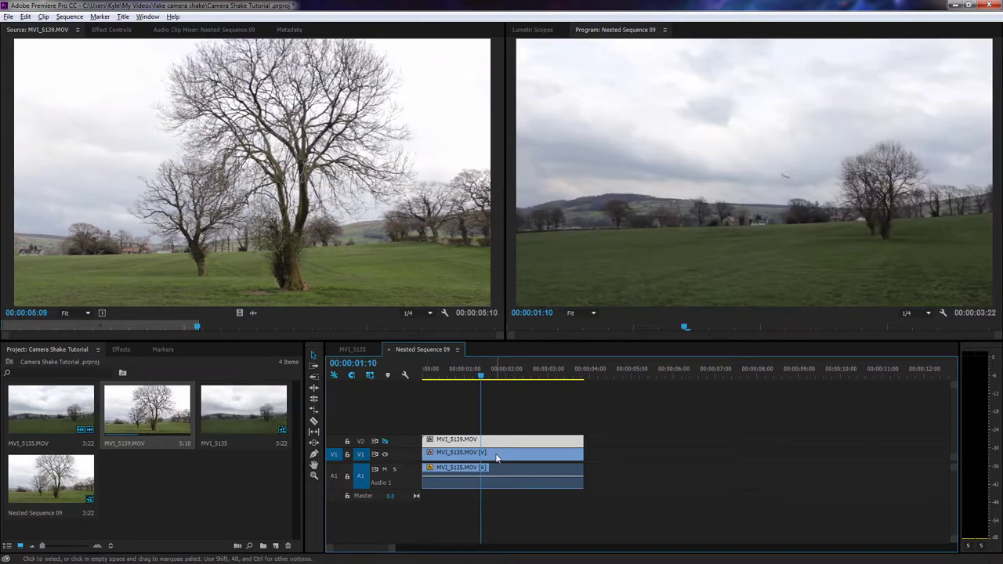
{"action": "left_click", "coordinate": [385, 442]}
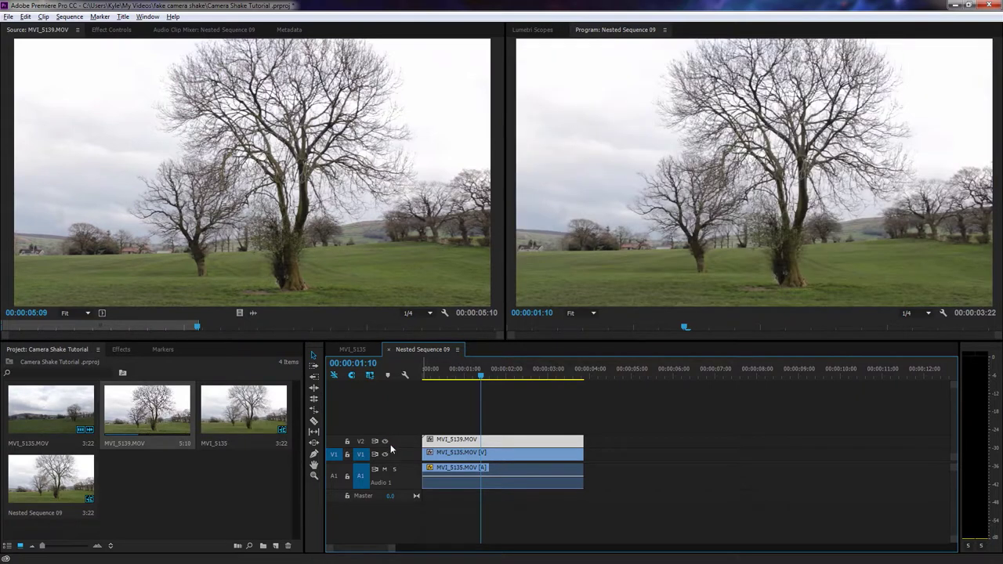
Search 'warp' and drop Warp Stabilizer onto the Nested Sequence 09 clip in MVI_5135.
{"action": "left_click", "coordinate": [353, 349]}
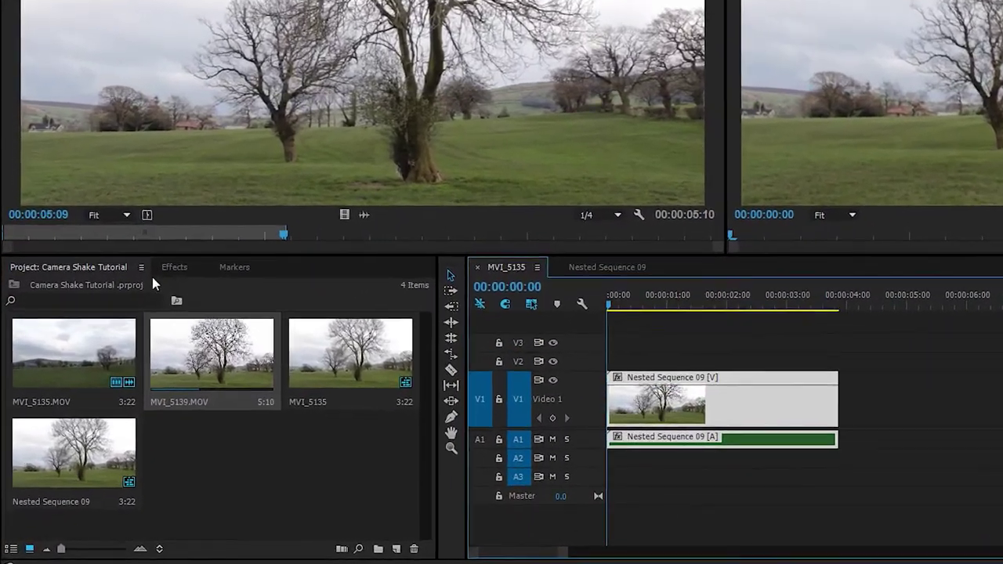
{"action": "left_click", "coordinate": [128, 338]}
{"action": "left_click", "coordinate": [96, 260]}
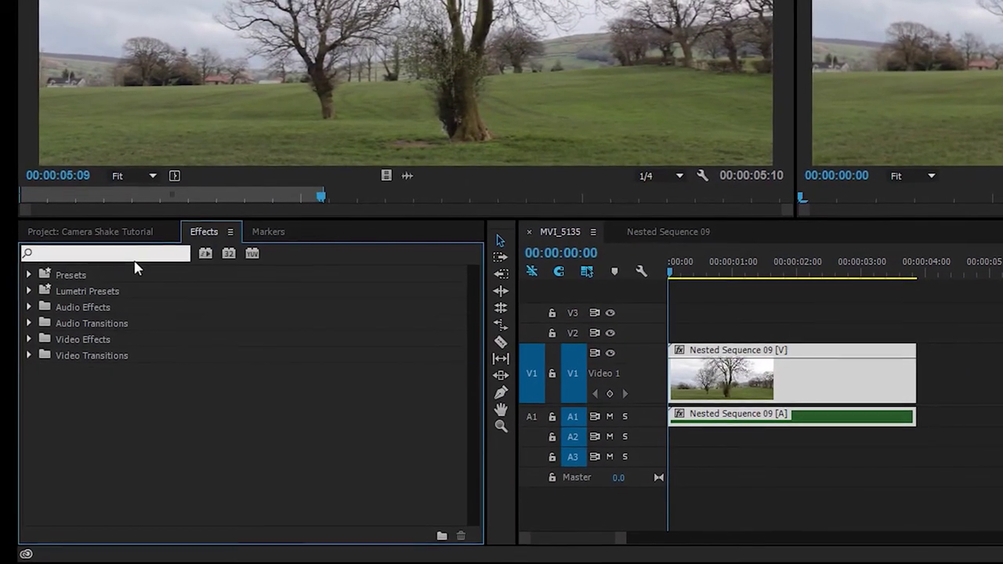
{"action": "type", "text": "warp"}
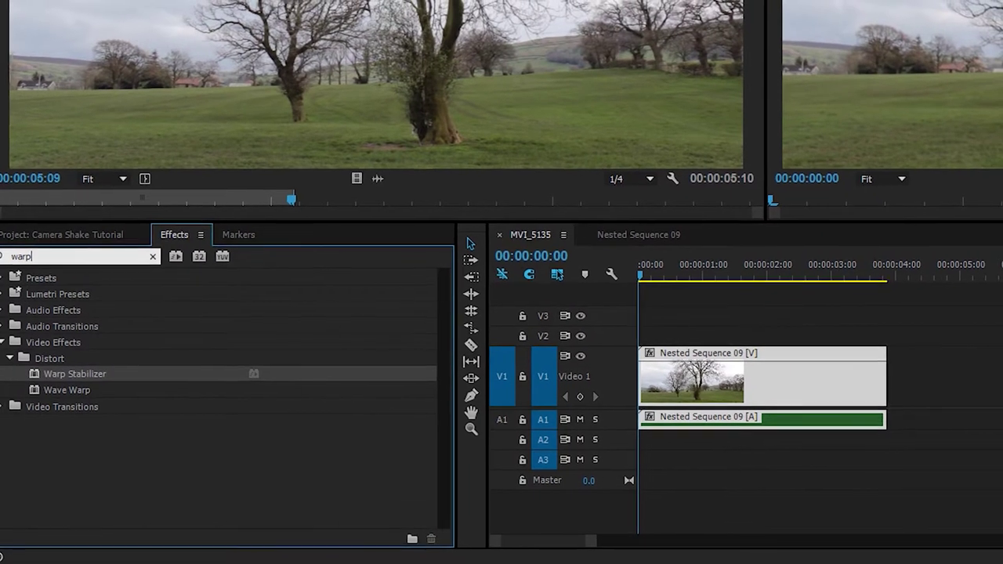
{"action": "left_click_drag", "start_coordinate": [69, 378], "coordinate": [697, 389]}
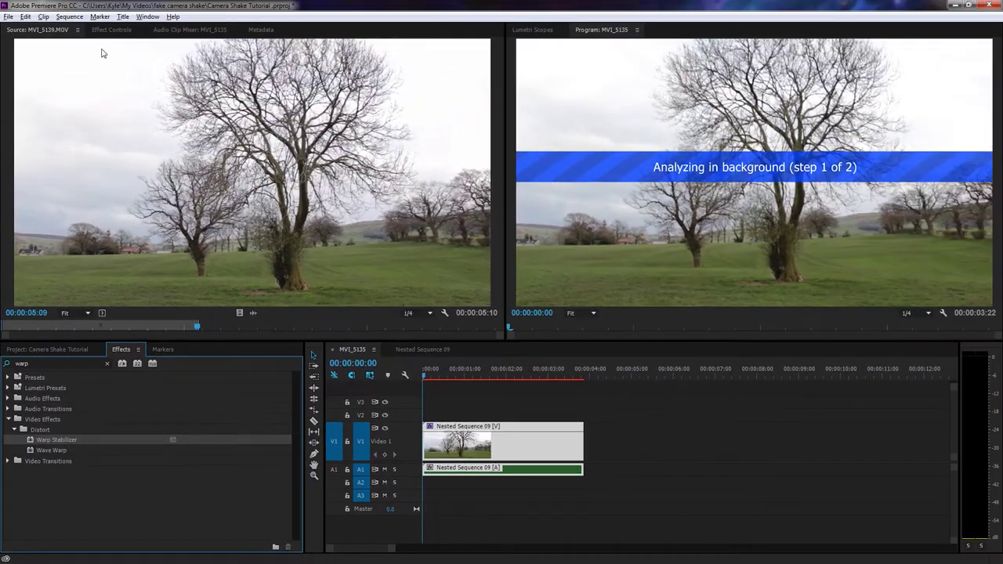
{"action": "left_click", "coordinate": [111, 30]}
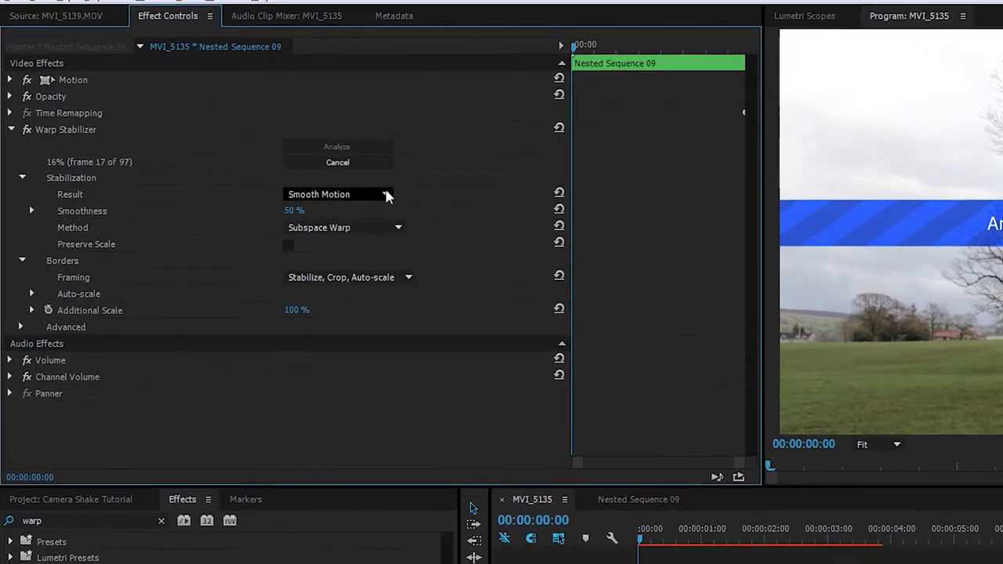
In Effect Controls, choose Result No Motion and Method Position, Scale, Rotation.
{"action": "left_click", "coordinate": [332, 176]}
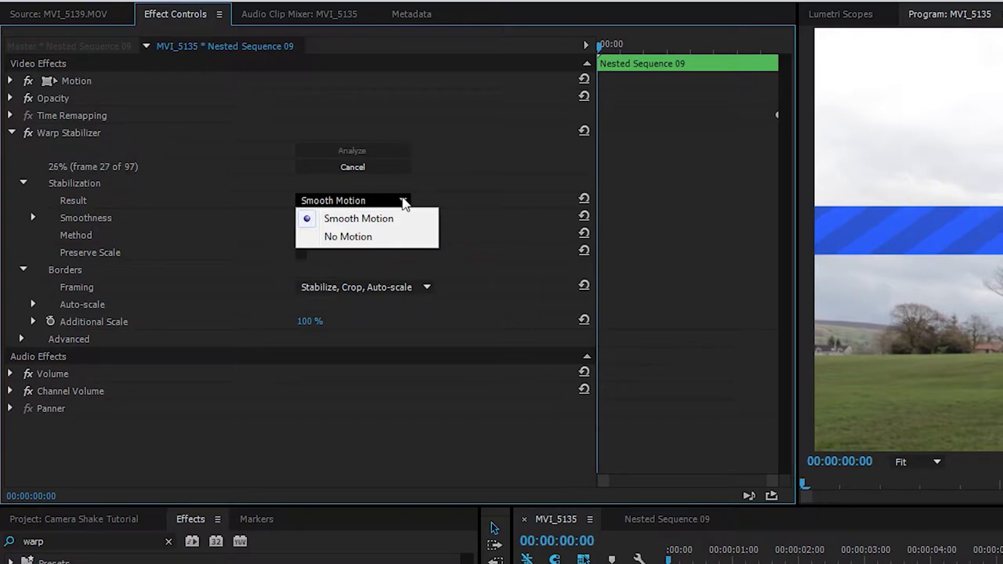
{"action": "left_click", "coordinate": [345, 236]}
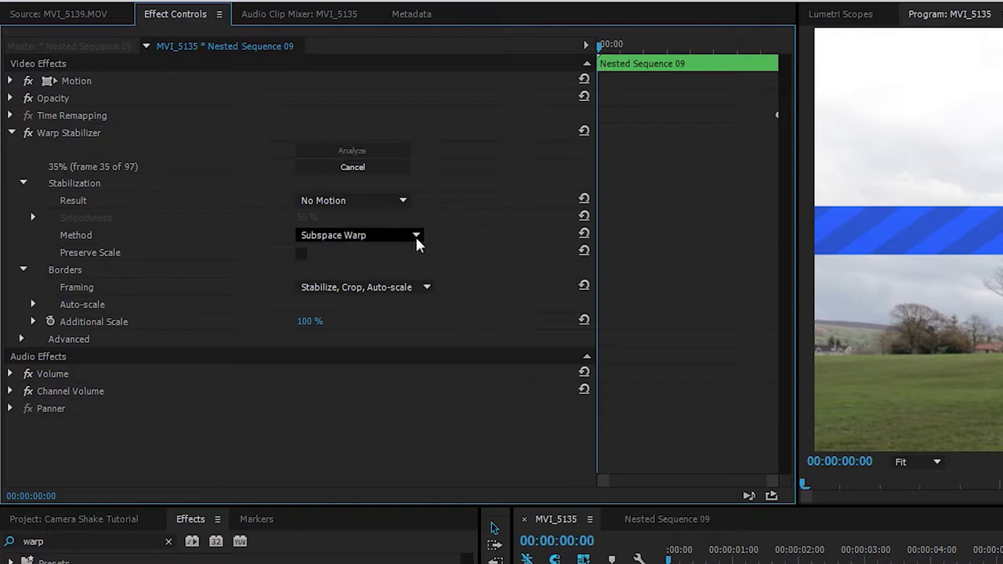
{"action": "left_click", "coordinate": [402, 238]}
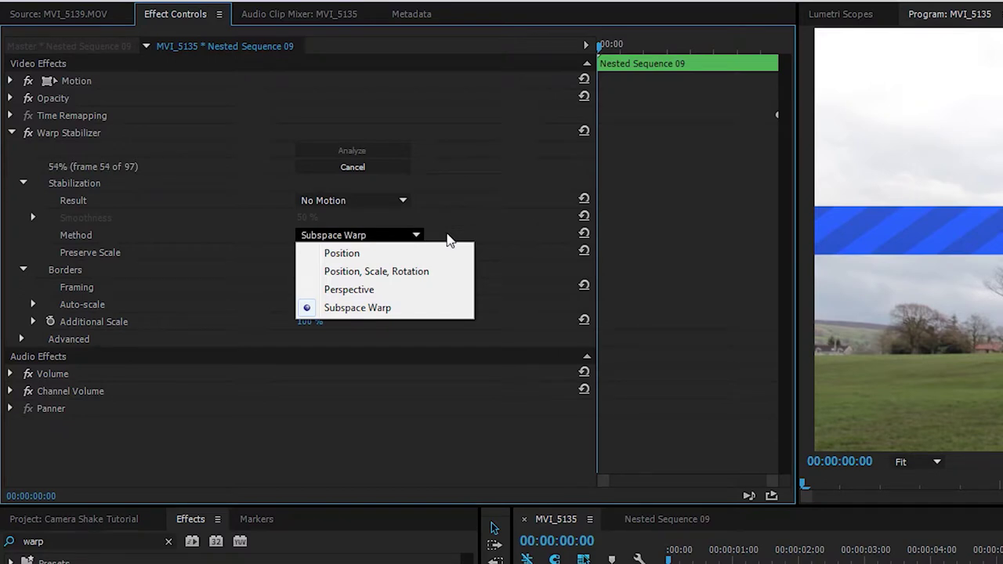
{"action": "left_click", "coordinate": [428, 277]}
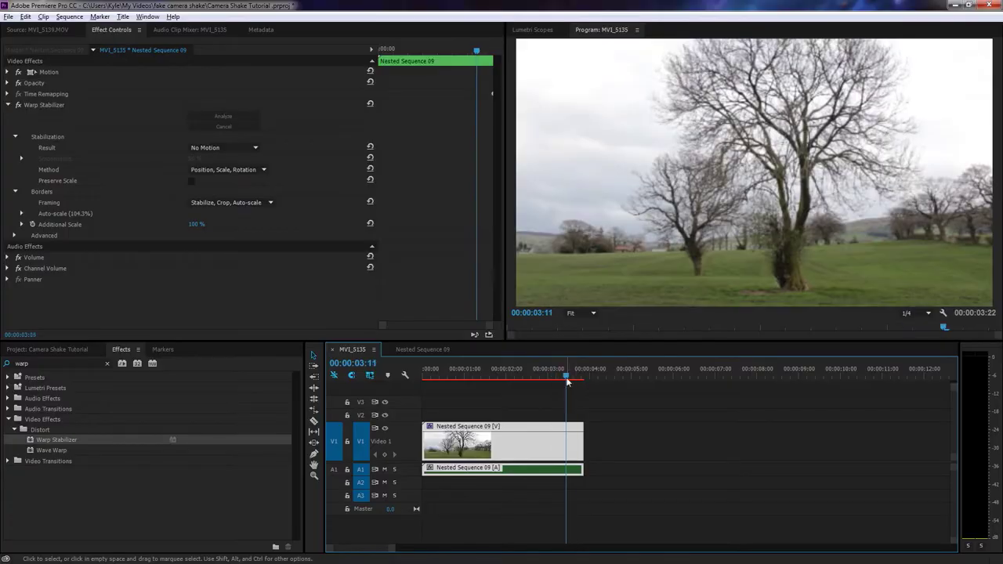
Play the MVI_5135 sequence once stabilization finishes at 104.3% auto-scale.
{"action": "key", "text": "space"}
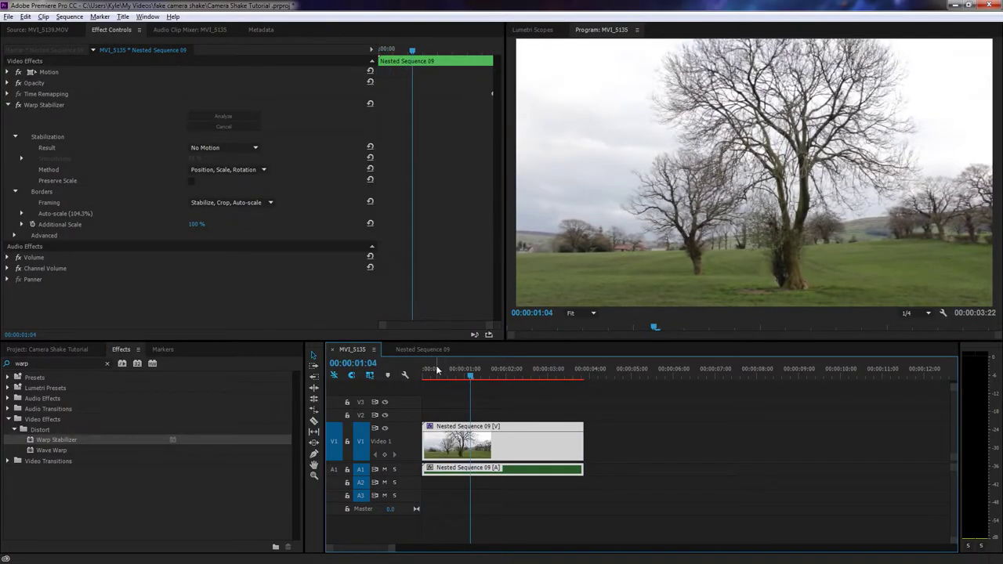
Turn off V2 tree track output in Nested Sequence 09, then return to MVI_5135.
{"action": "left_click", "coordinate": [415, 349]}
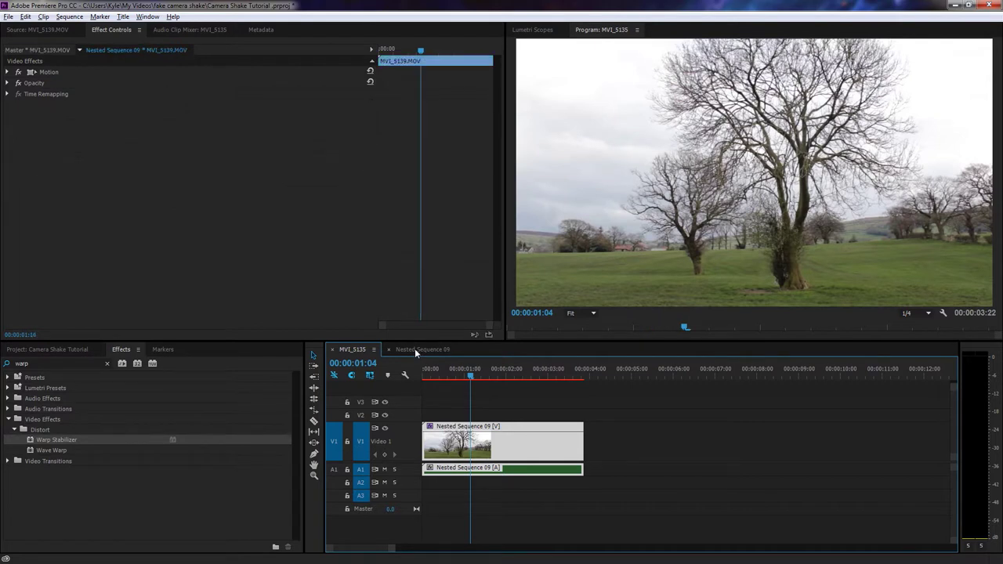
{"action": "left_click", "coordinate": [459, 376]}
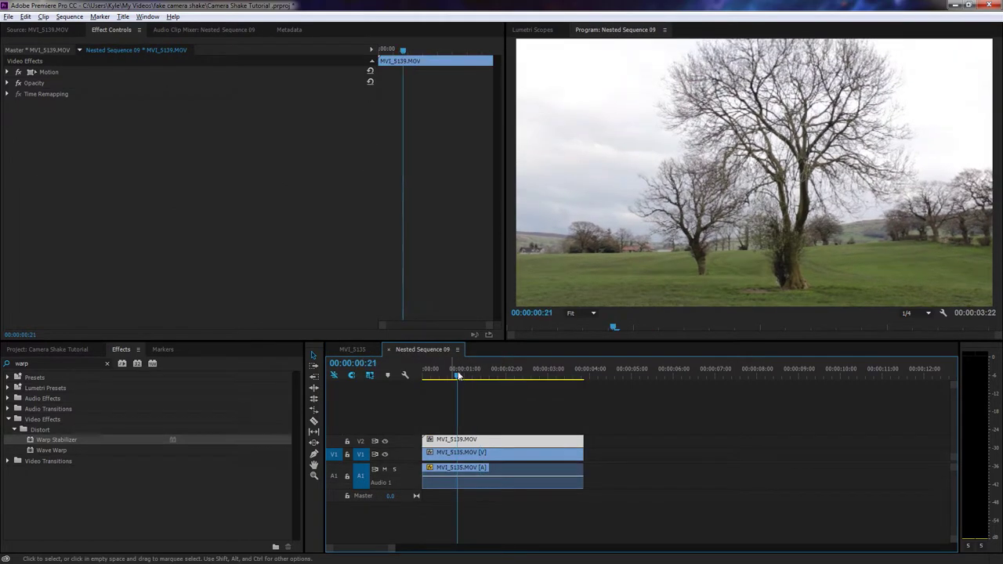
{"action": "left_click", "coordinate": [385, 442]}
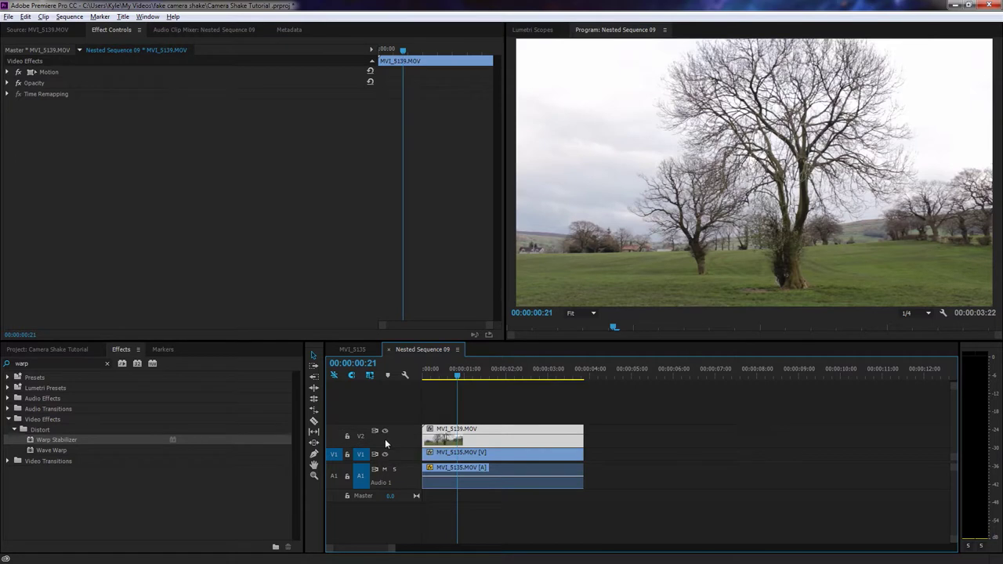
{"action": "left_click", "coordinate": [385, 442]}
{"action": "left_click", "coordinate": [385, 442]}
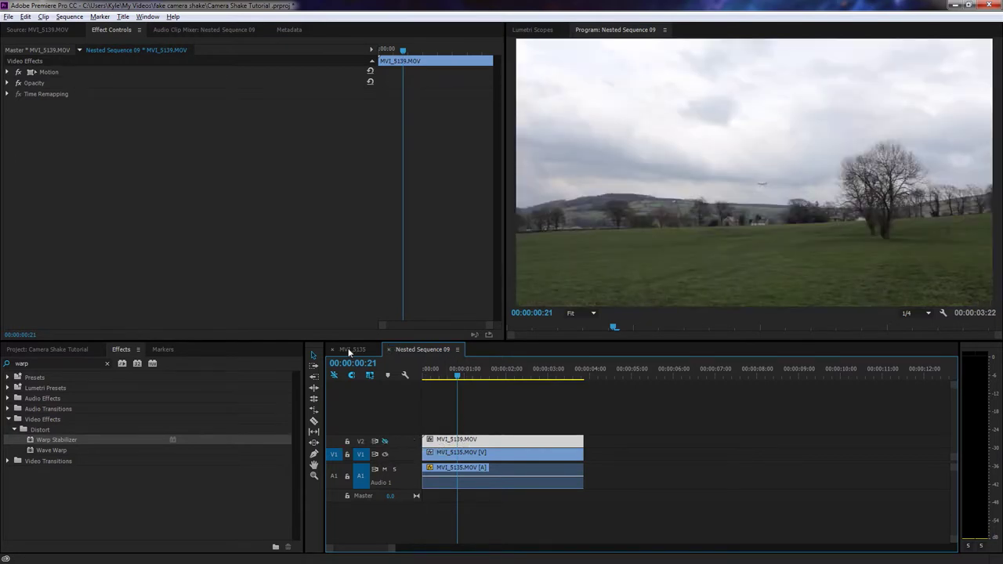
{"action": "left_click", "coordinate": [352, 350]}
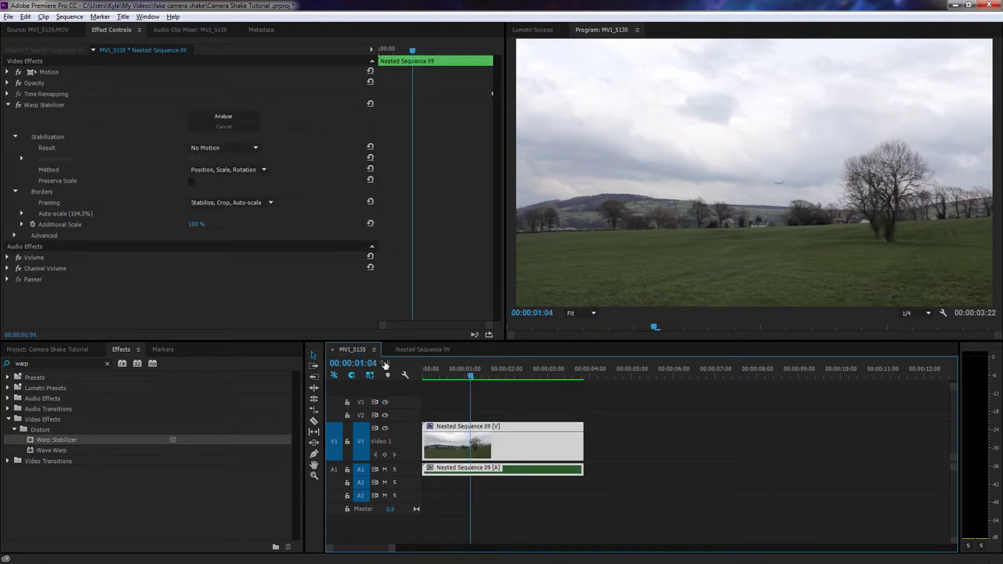